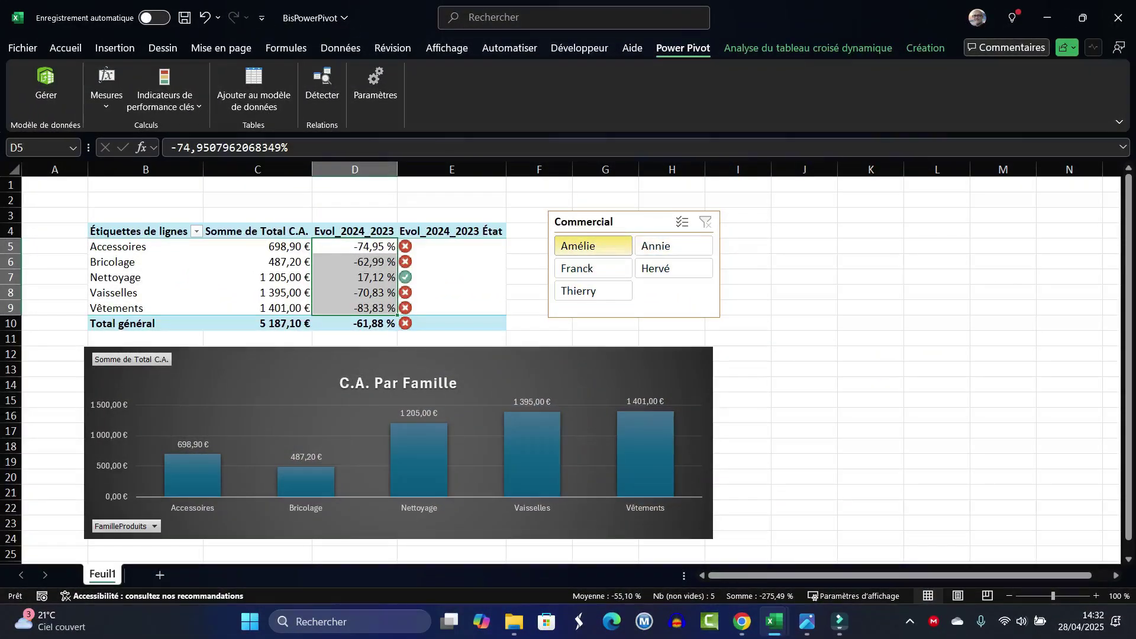
# Filter the report to one salesperson, inspect the Vaisselles error value, then return to the pivot workbook
pyautogui.click(593, 245)
pyautogui.click(355, 292)
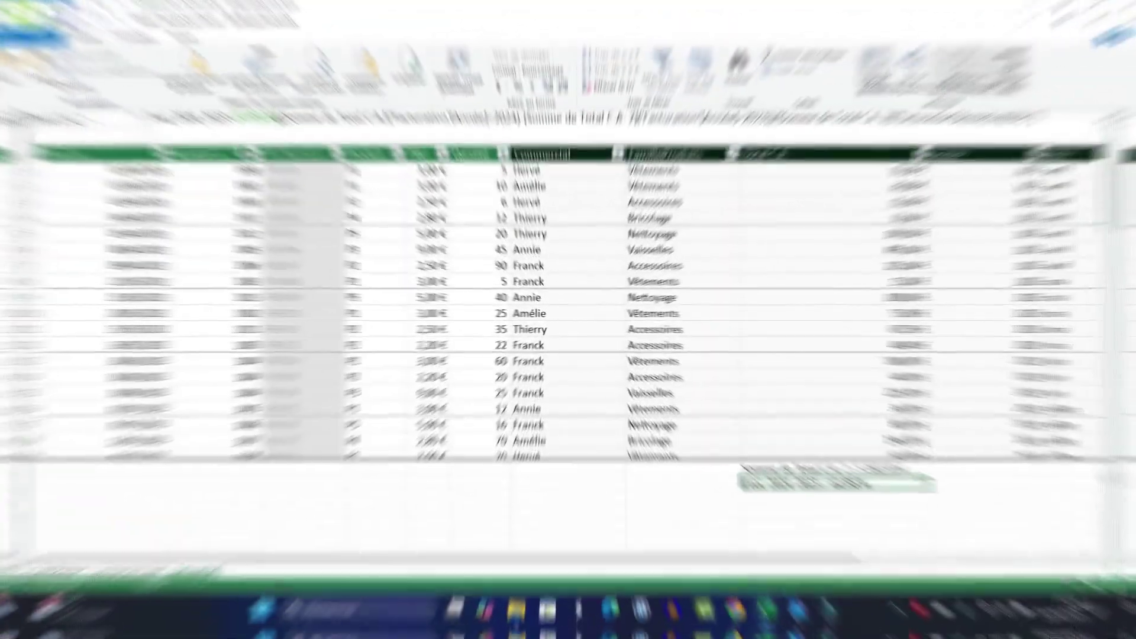
pyautogui.hotkey('alt', 'Tab')
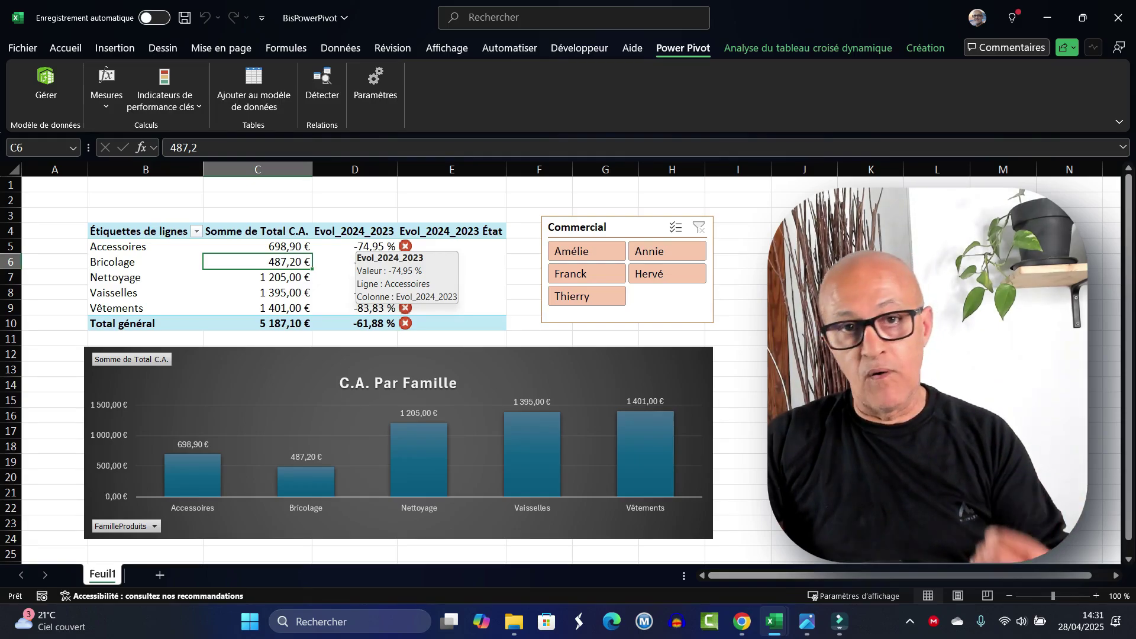
# Check the Accessoires evolution and status values in D5 and E5, then open the Power Pivot data model
pyautogui.click(373, 246)
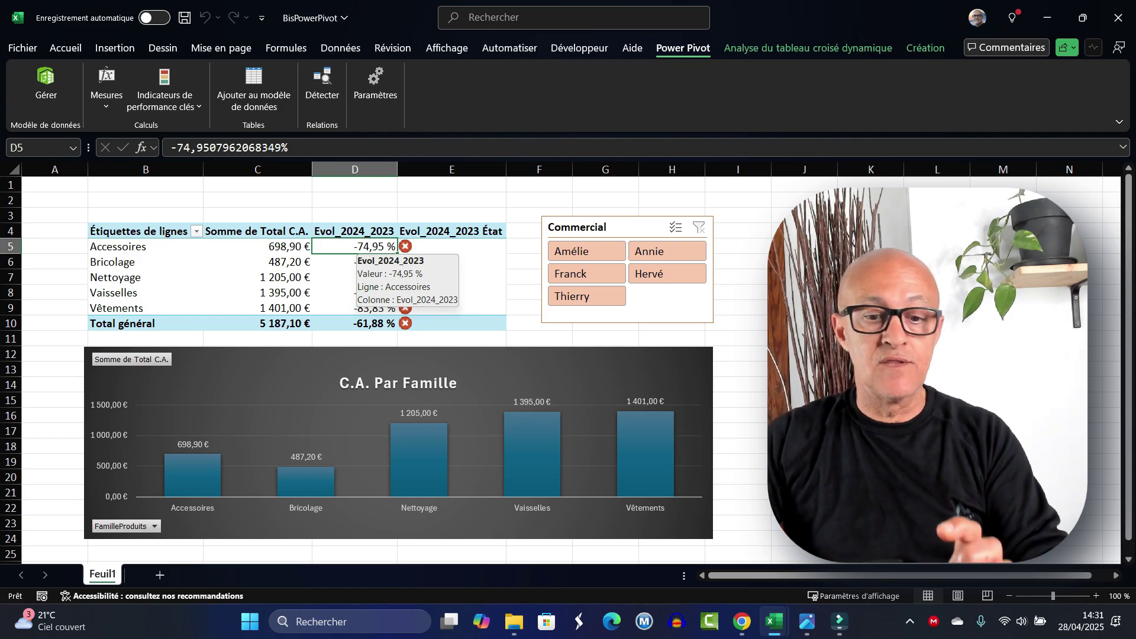
pyautogui.click(451, 246)
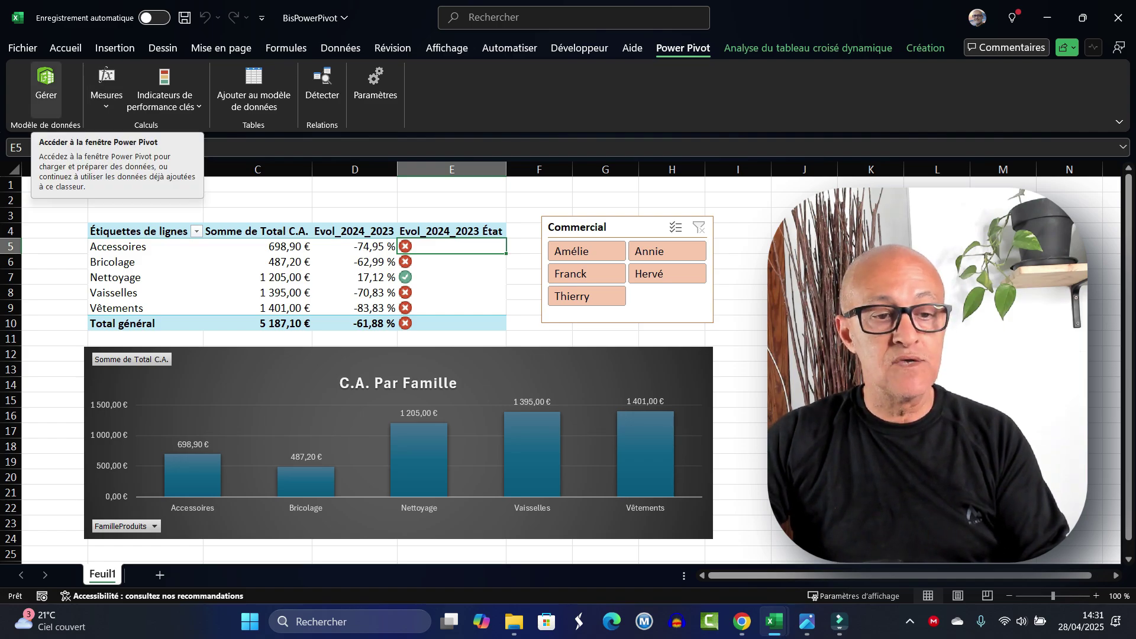
pyautogui.click(46, 85)
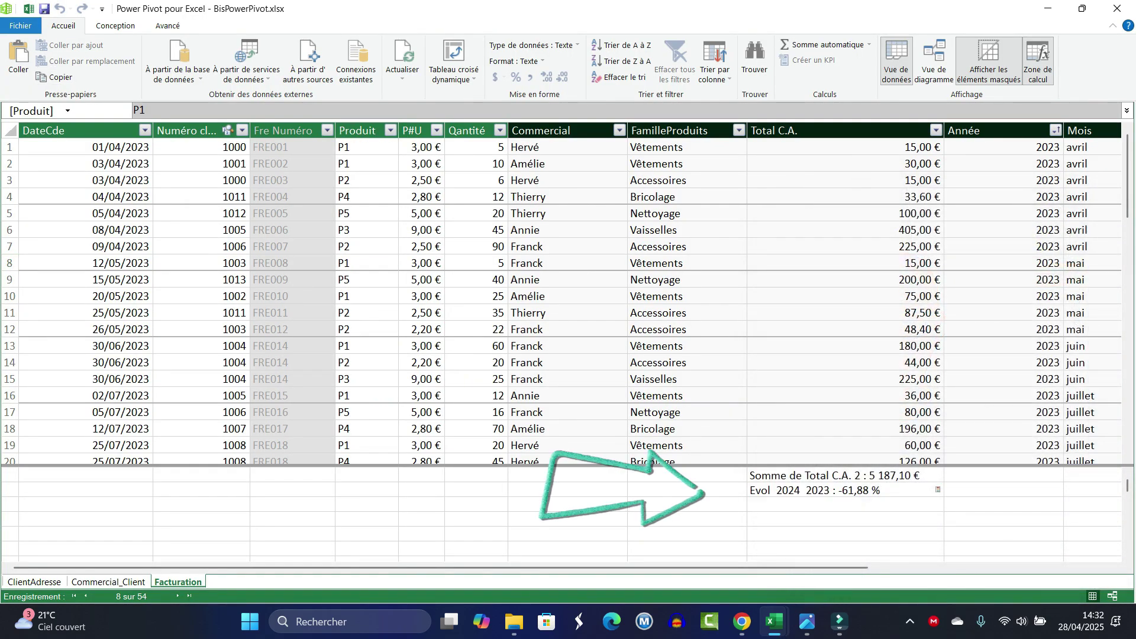
# Display the Evol_2024_2023 measure's DAX formula from the calculation area
pyautogui.click(828, 490)
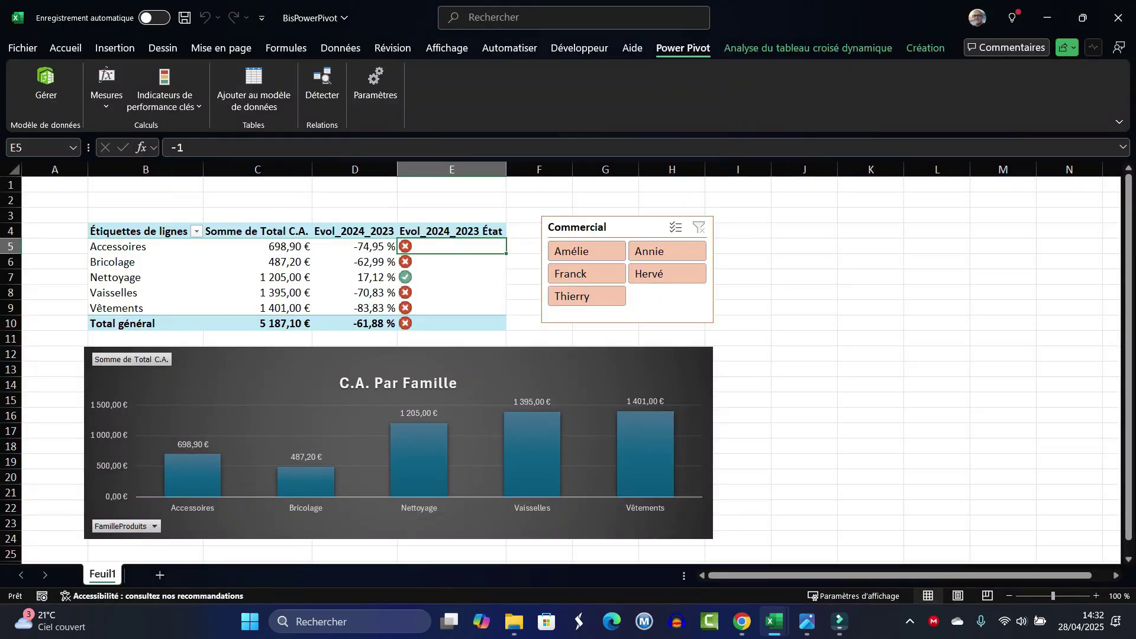
# Nudge the Commercial slicer, filter to one salesperson and select the Vaisselles #NOMBRE! cell D8
pyautogui.moveTo(604, 227); pyautogui.dragTo(610, 223)
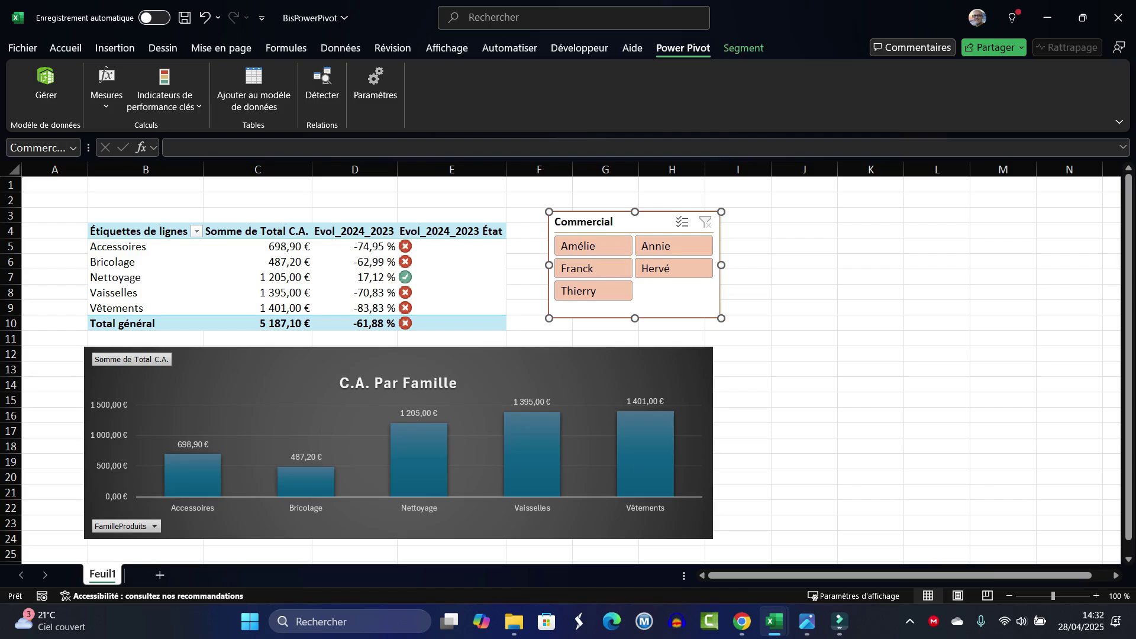
pyautogui.moveTo(355, 246); pyautogui.dragTo(355, 307)
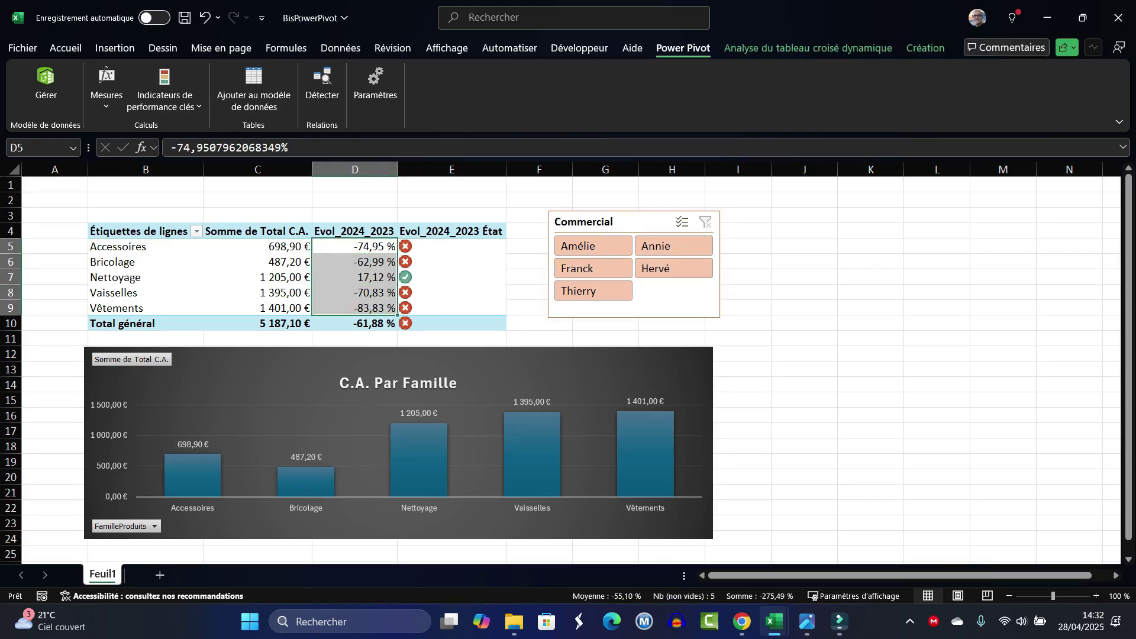
pyautogui.click(592, 245)
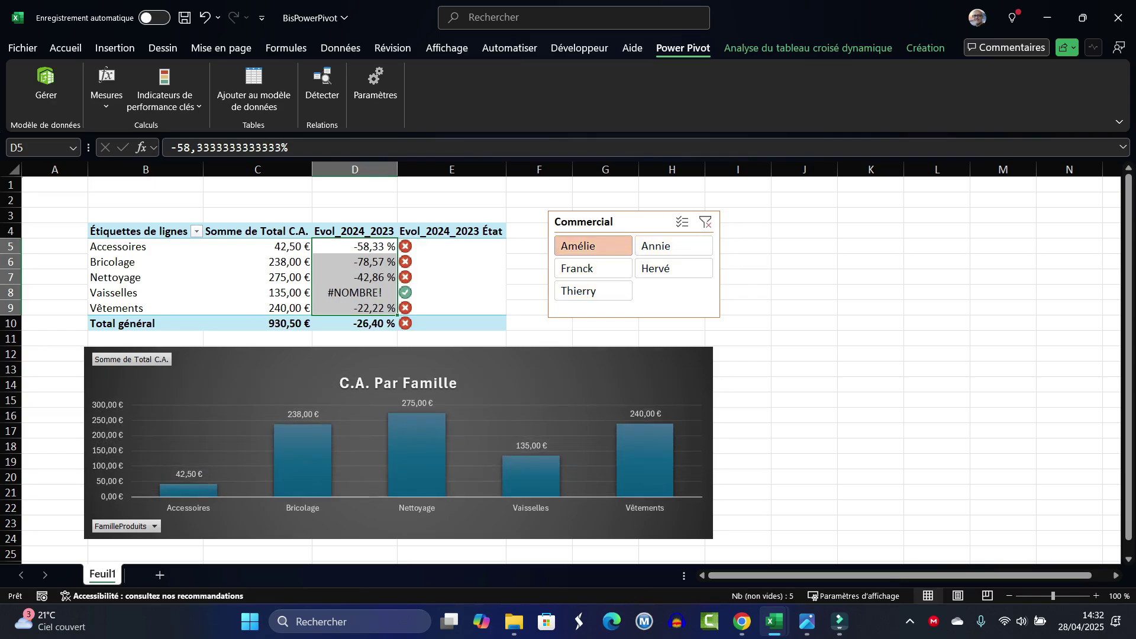
pyautogui.click(355, 292)
pyautogui.click(355, 292)
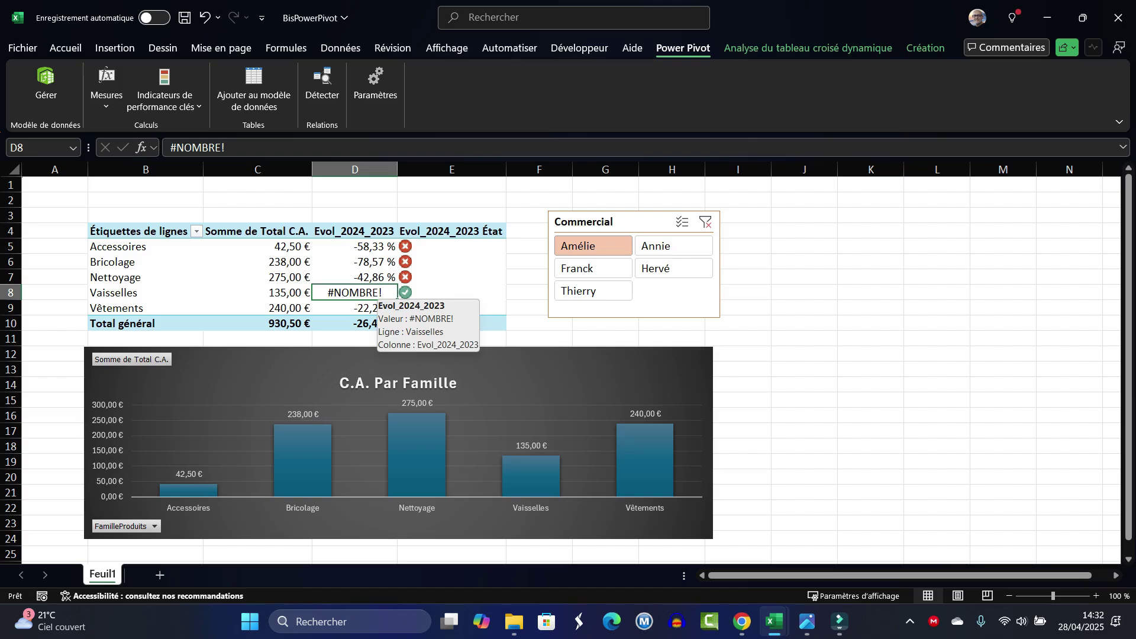
# Confirm Vaisselles holds the error, then show other salespeople's figures via the slicer
pyautogui.click(146, 292)
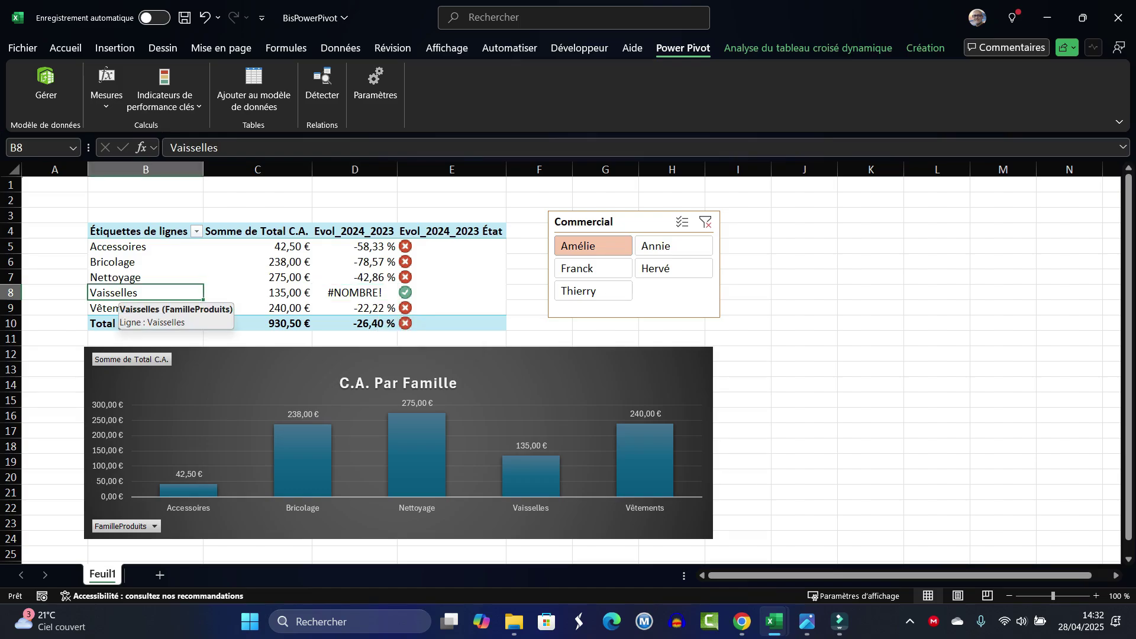
pyautogui.click(355, 292)
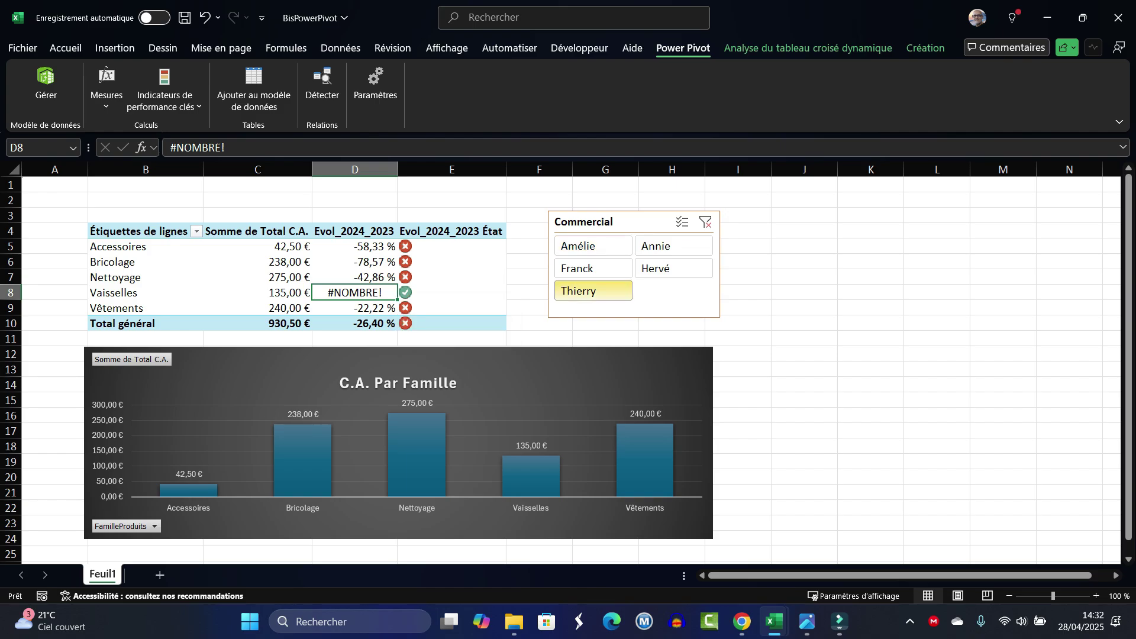
pyautogui.click(592, 291)
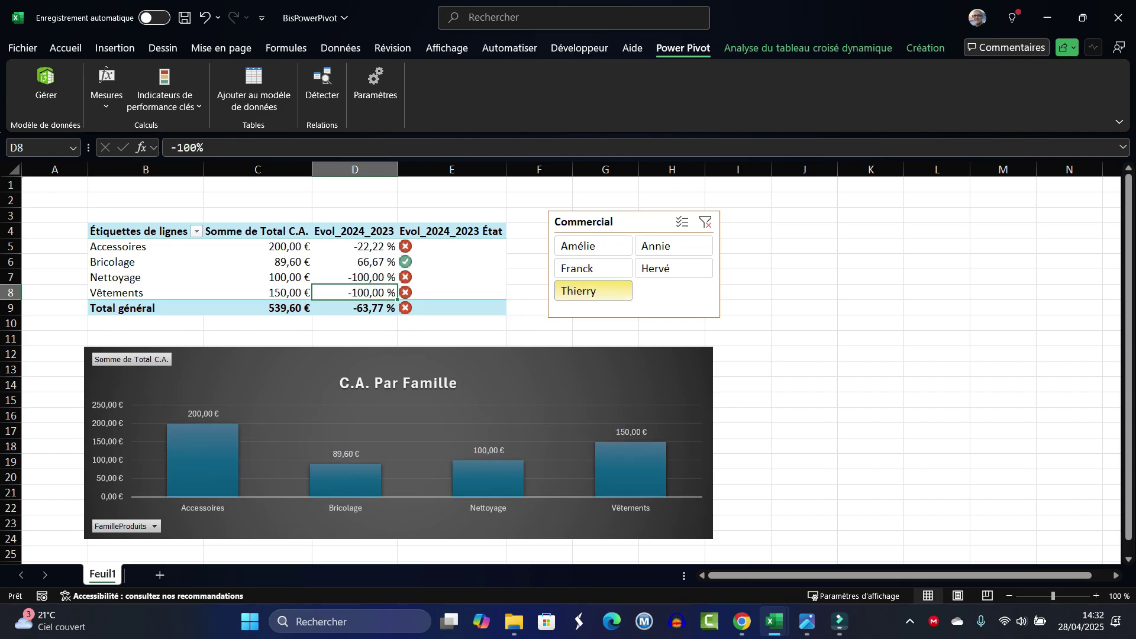
pyautogui.click(673, 246)
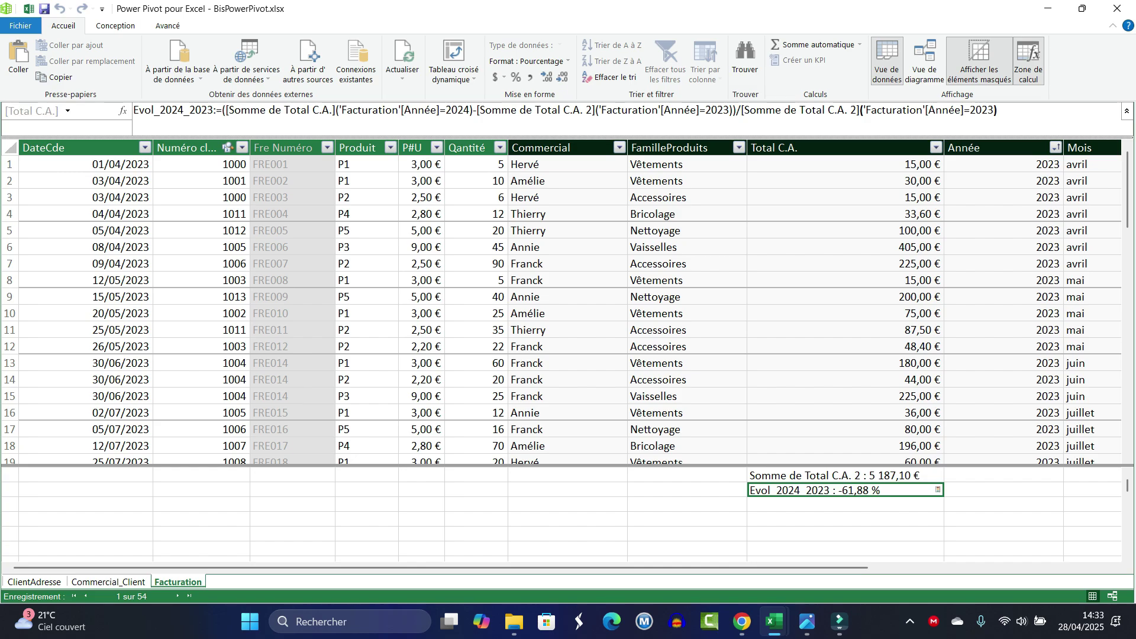
# Rewrite Evol_2024_2023 as IFERROR(…;""), then review the FamilleProduits SWITCH formula
pyautogui.click(222, 111)
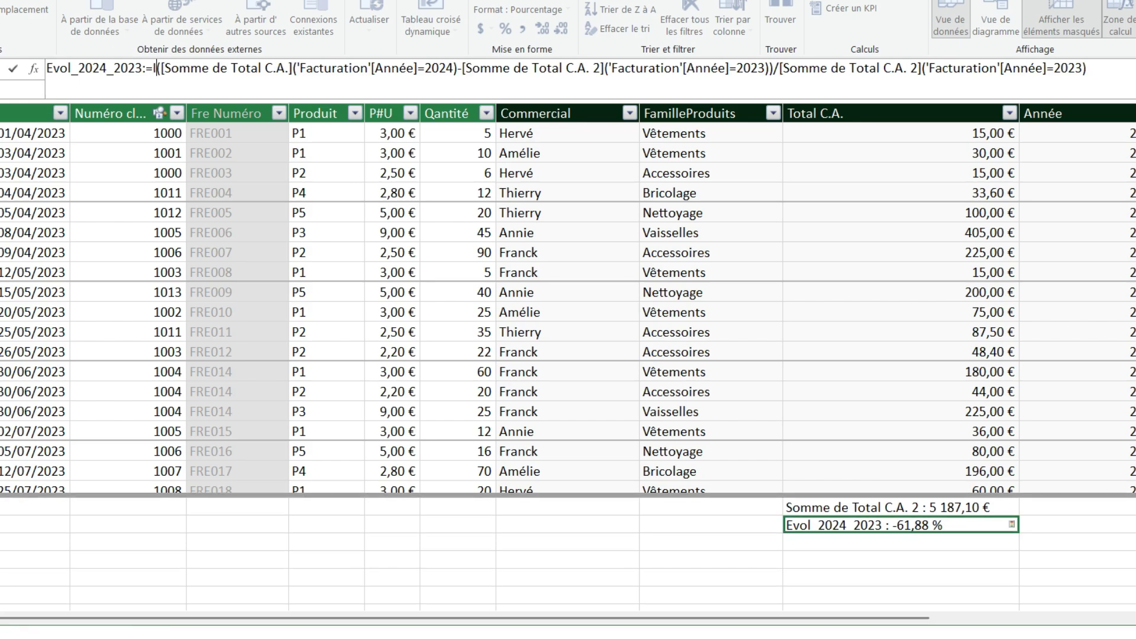
pyautogui.write('IFERR')
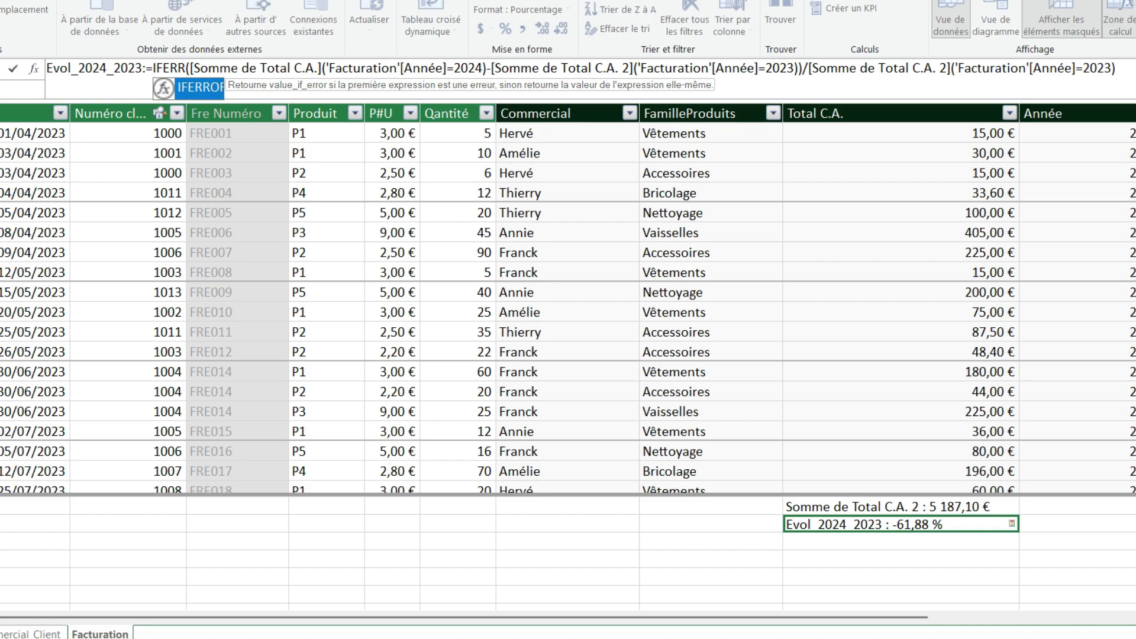
pyautogui.press('Tab')
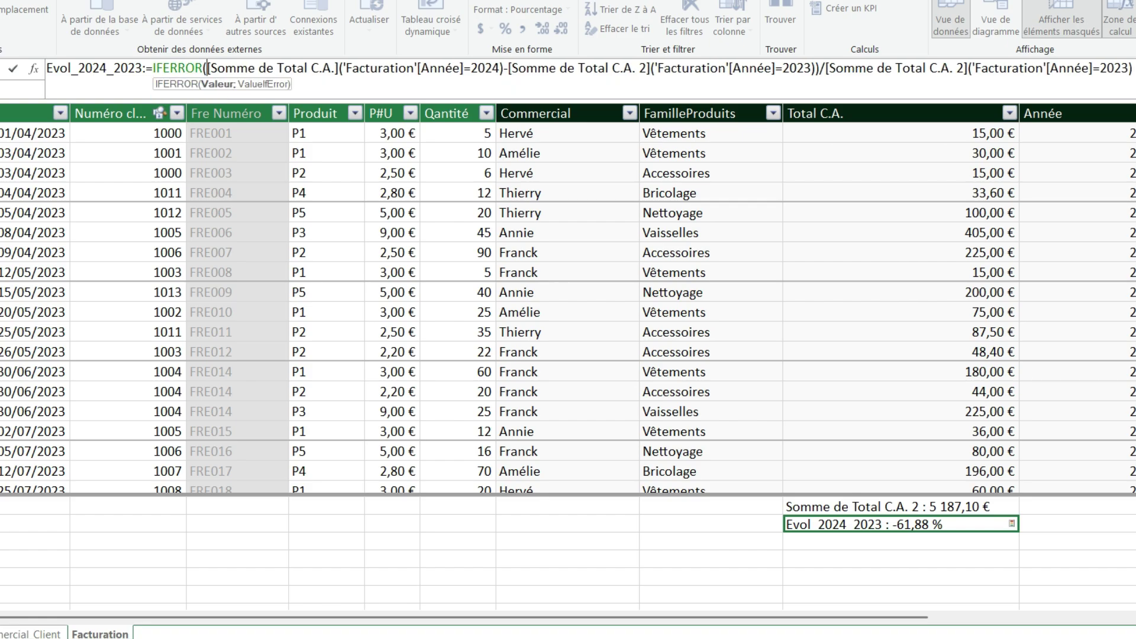
pyautogui.write('(')
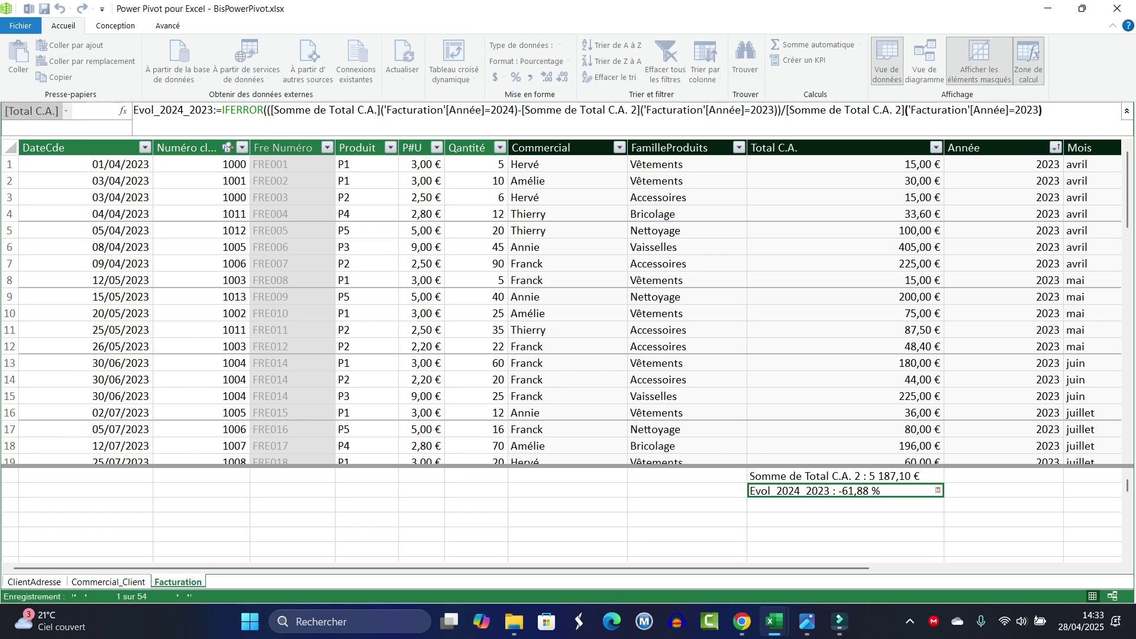
pyautogui.click(272, 110)
pyautogui.write(';')
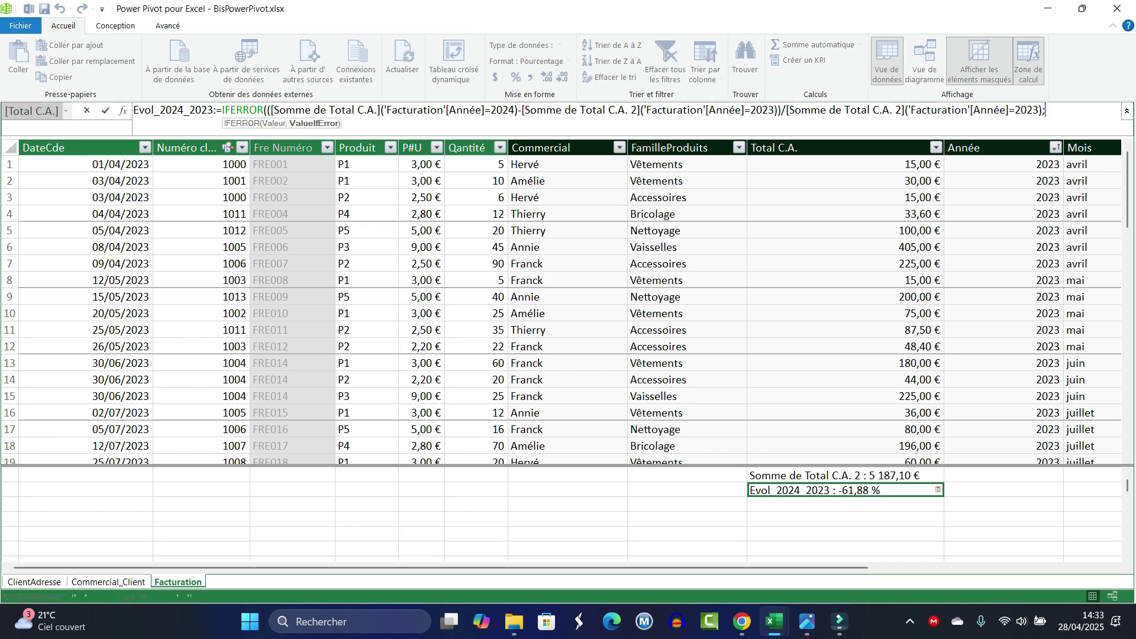
pyautogui.write('"')
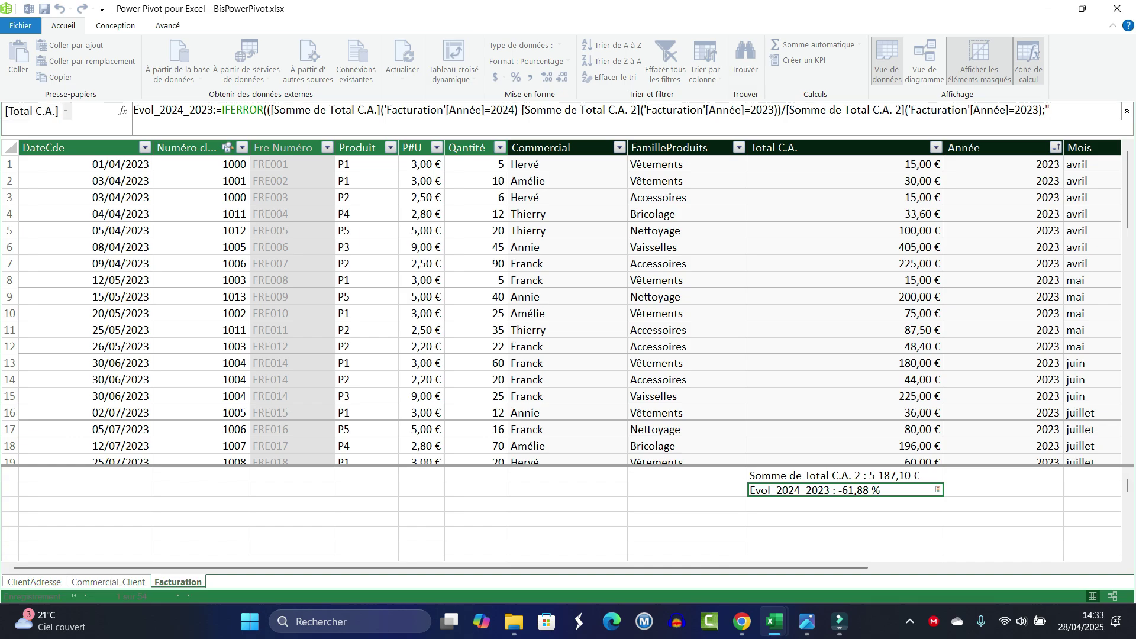
pyautogui.write('"')
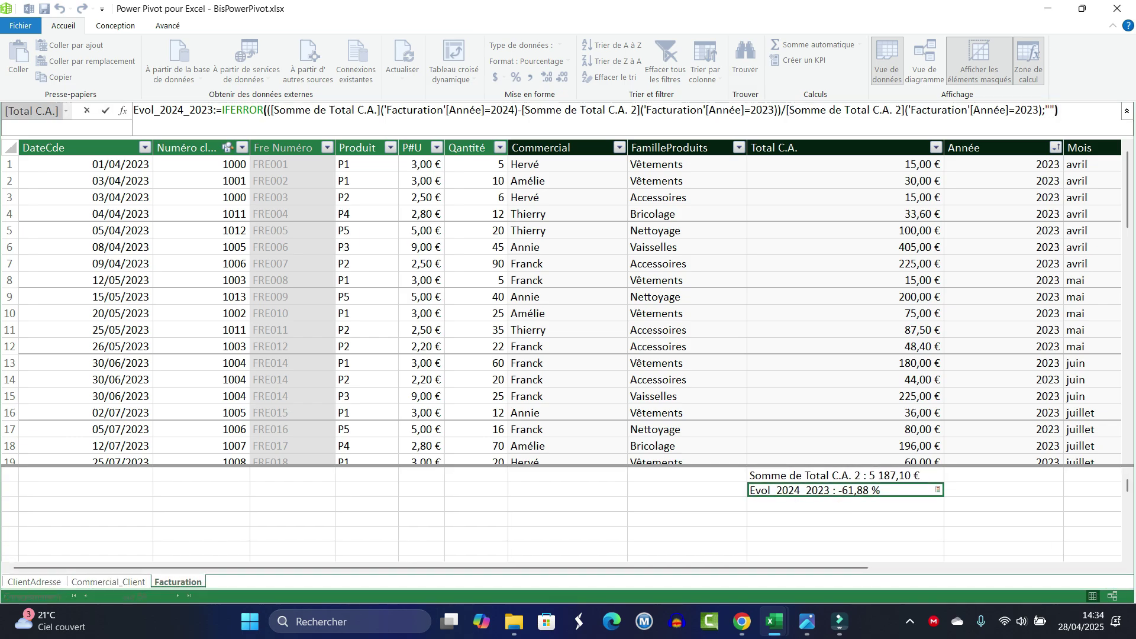
pyautogui.press('Return')
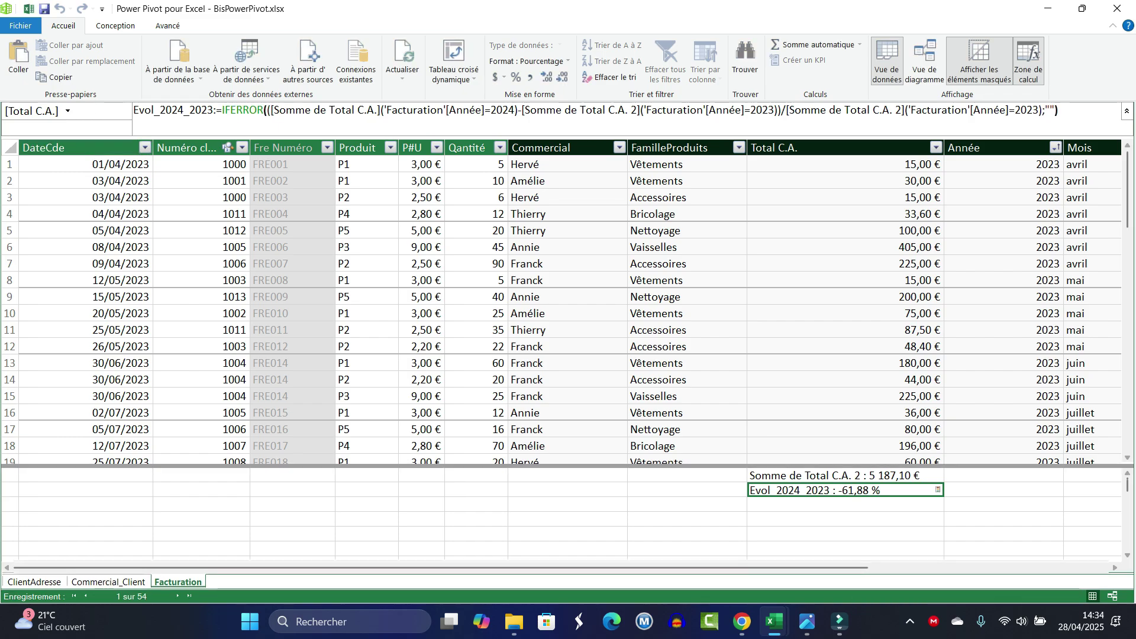
pyautogui.click(686, 247)
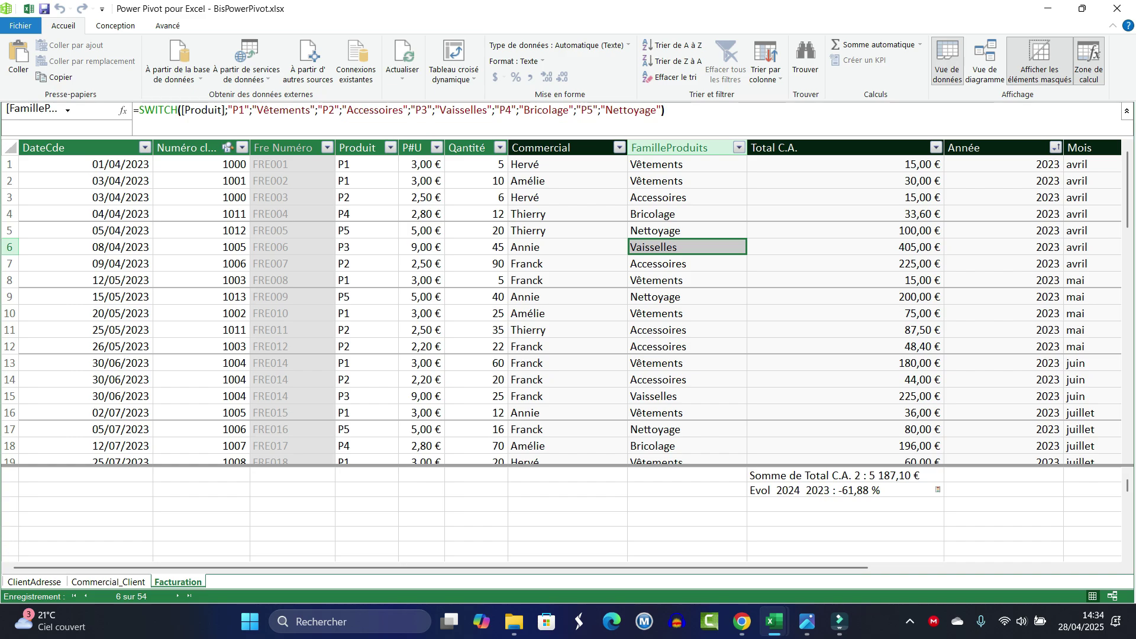
pyautogui.click(845, 490)
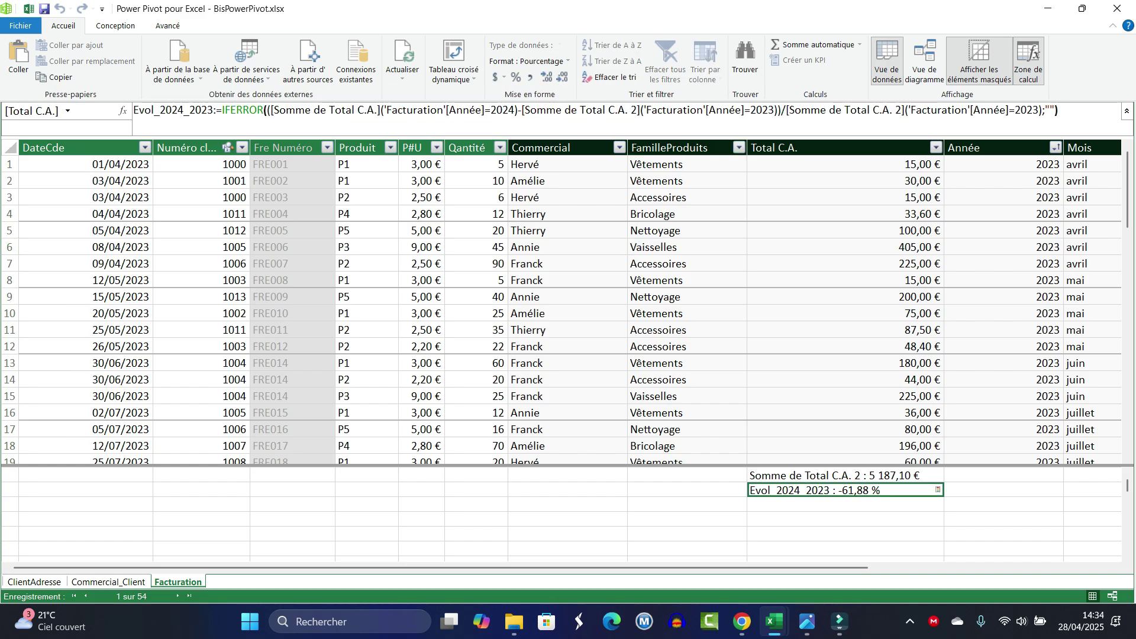
# Back in the workbook, check the Vaisselles and Accessoires evolutions, then filter to Thierry and Amélie
pyautogui.click(29, 8)
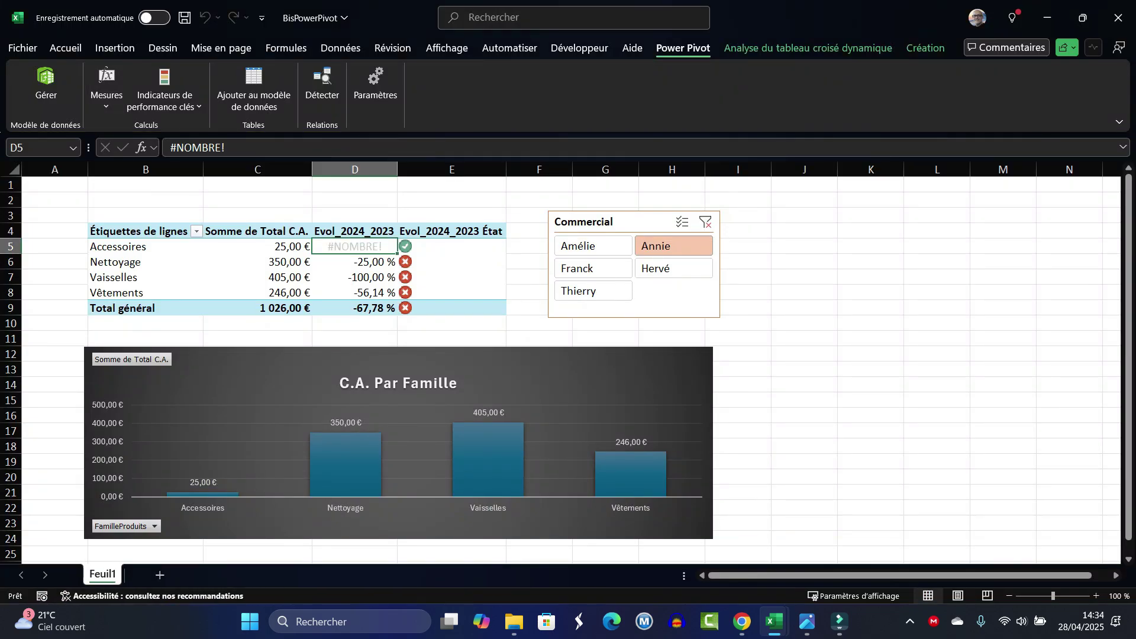
pyautogui.click(354, 277)
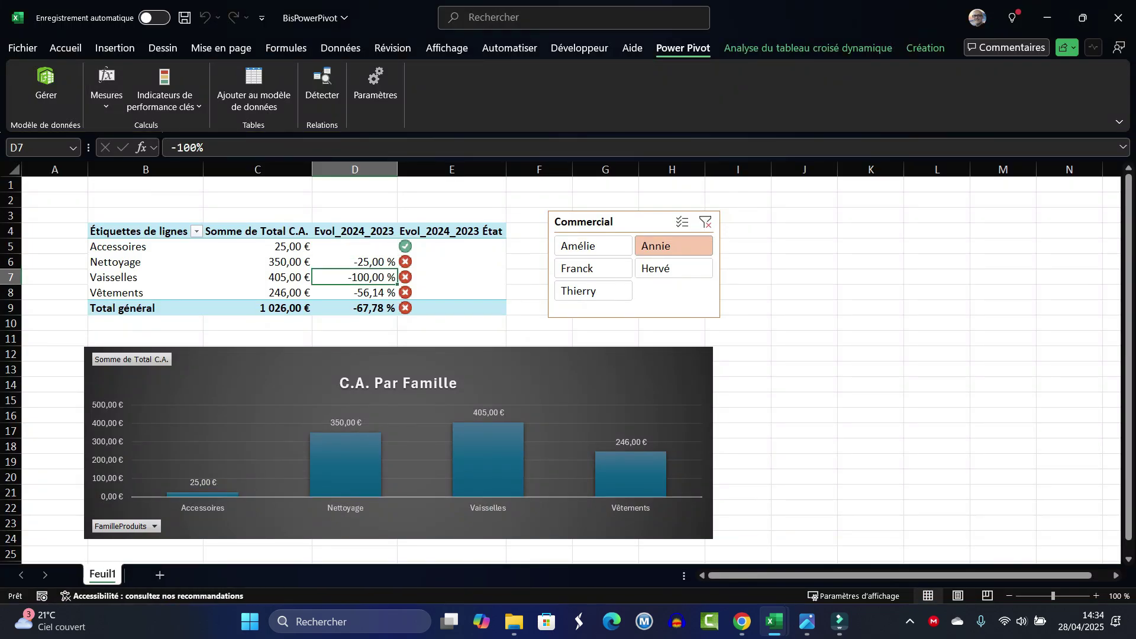
pyautogui.click(354, 246)
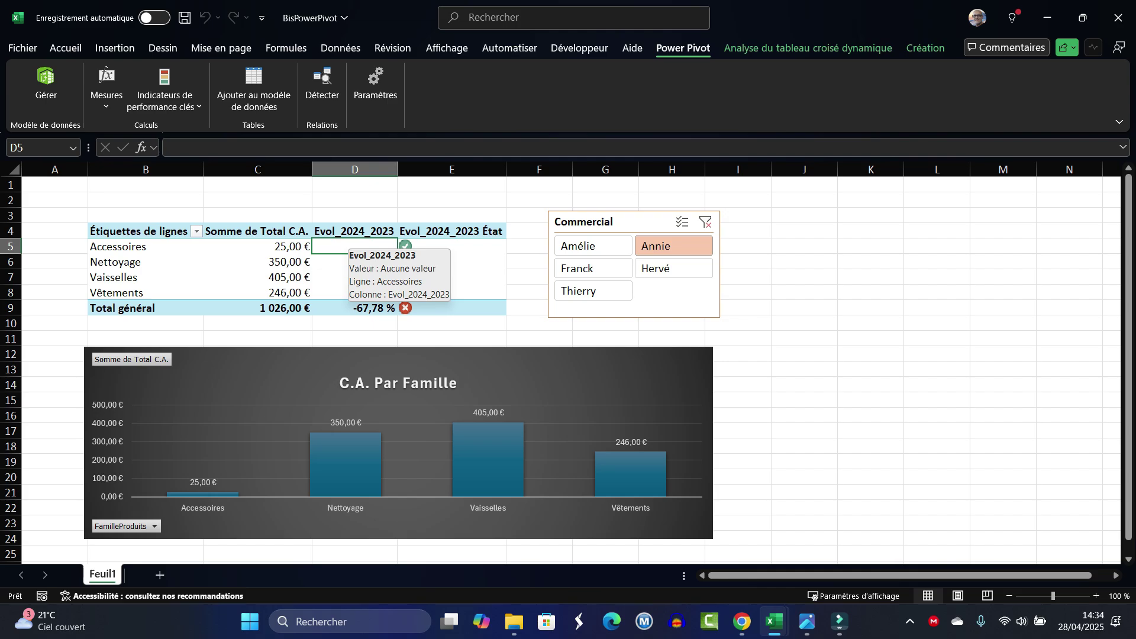
pyautogui.click(593, 291)
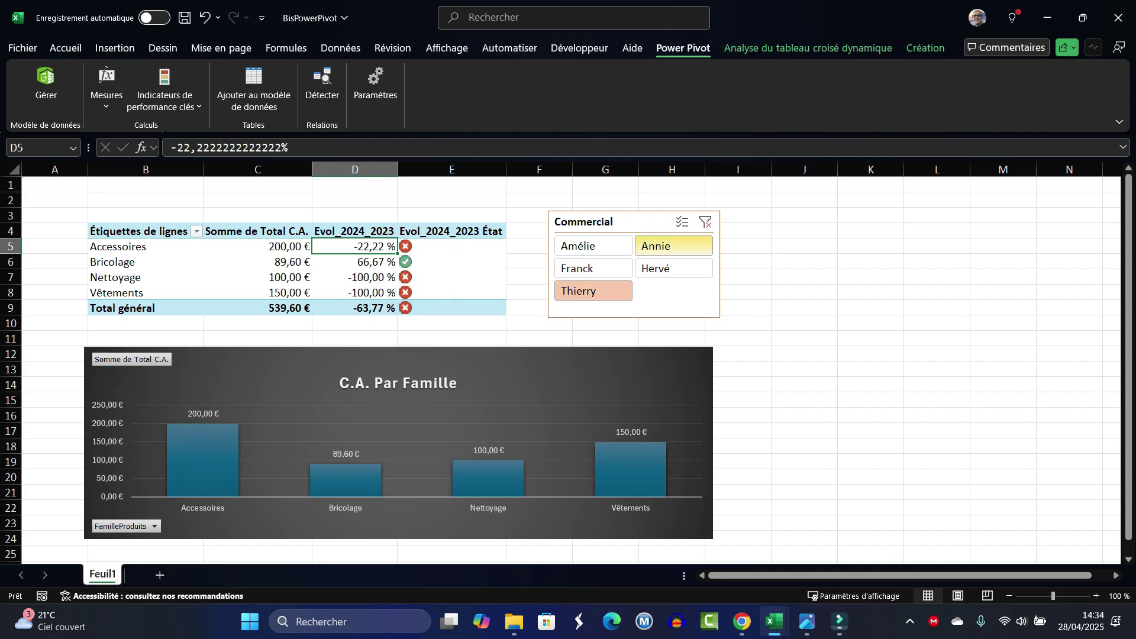
pyautogui.click(593, 246)
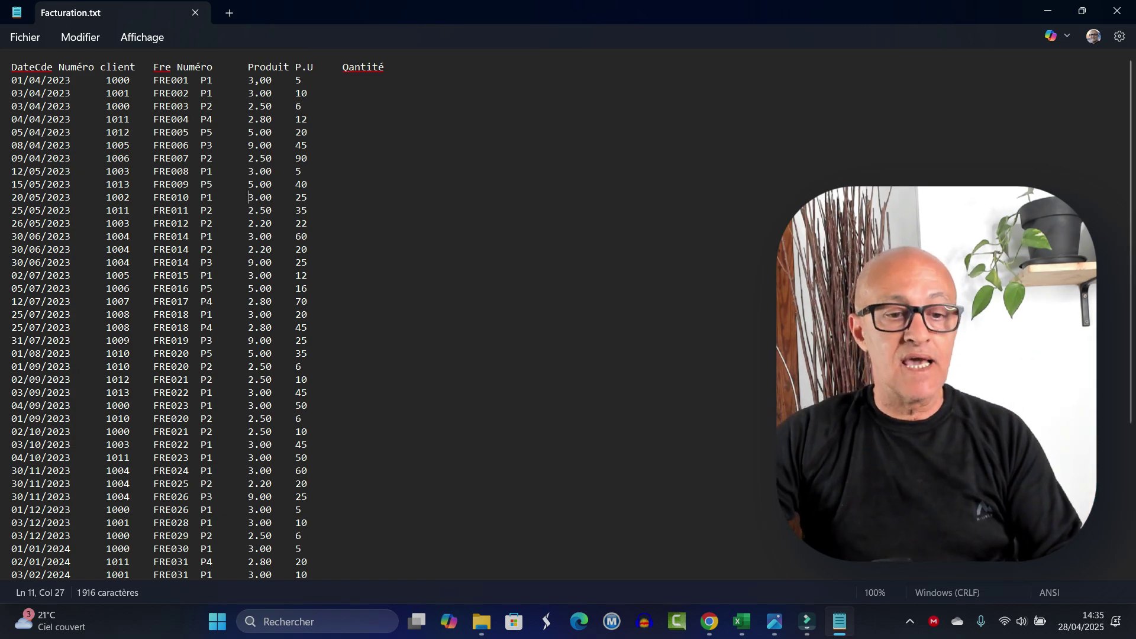
# Scroll to Facturation.txt's last invoice line ending in 10000, select it, then close Notepad
pyautogui.scroll(-5, 390, 314)
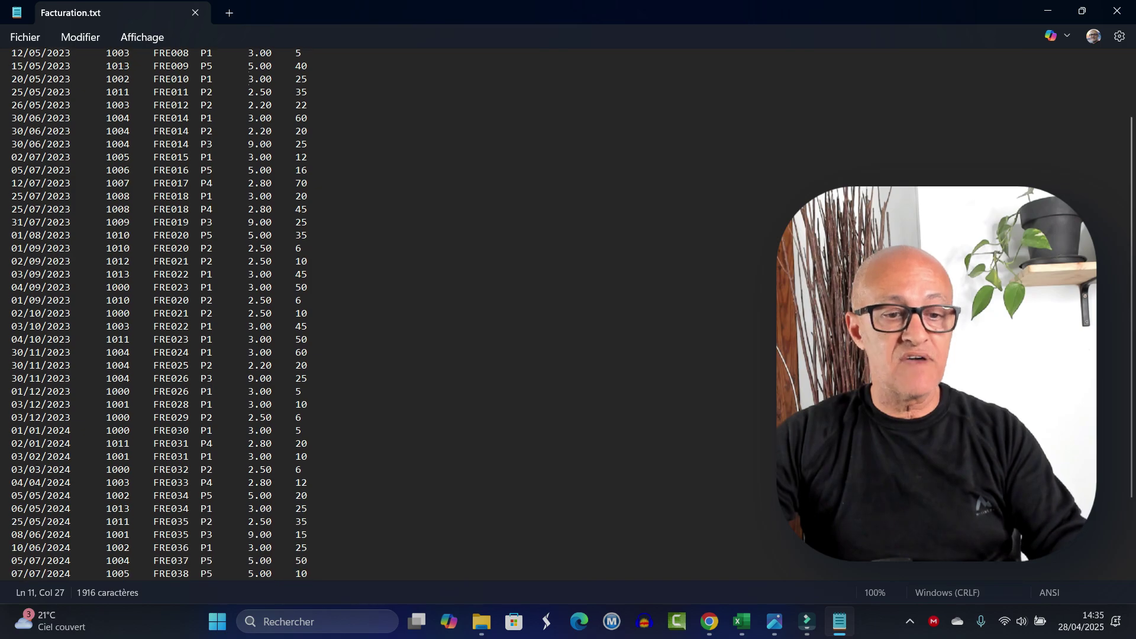
pyautogui.click(326, 574)
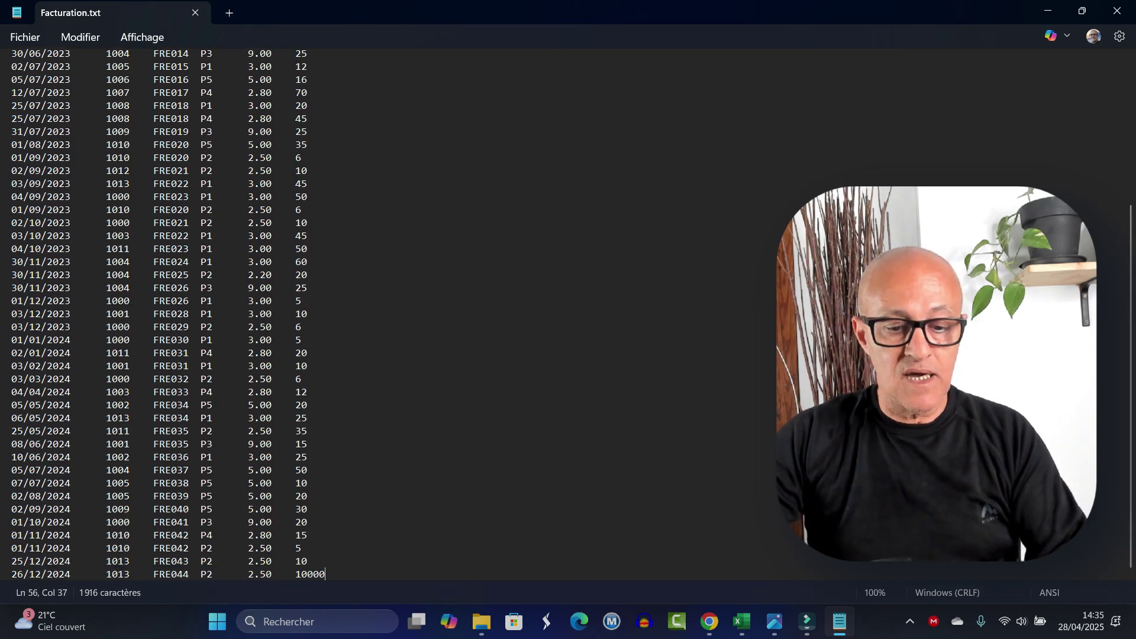
pyautogui.moveTo(325, 573); pyautogui.dragTo(11, 574)
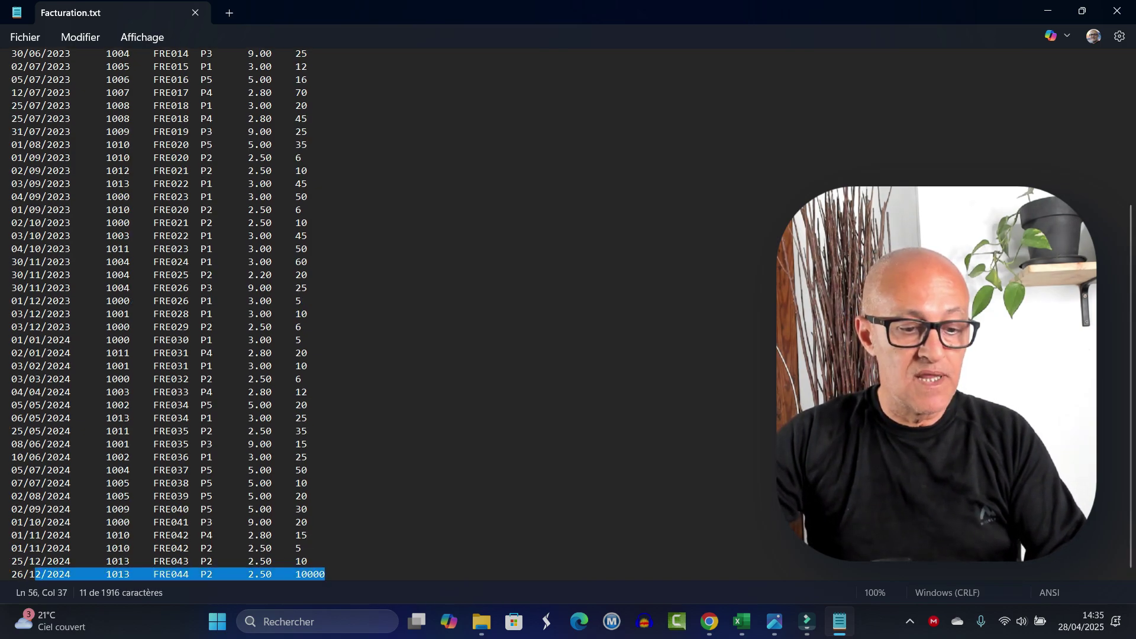
pyautogui.click(11, 573)
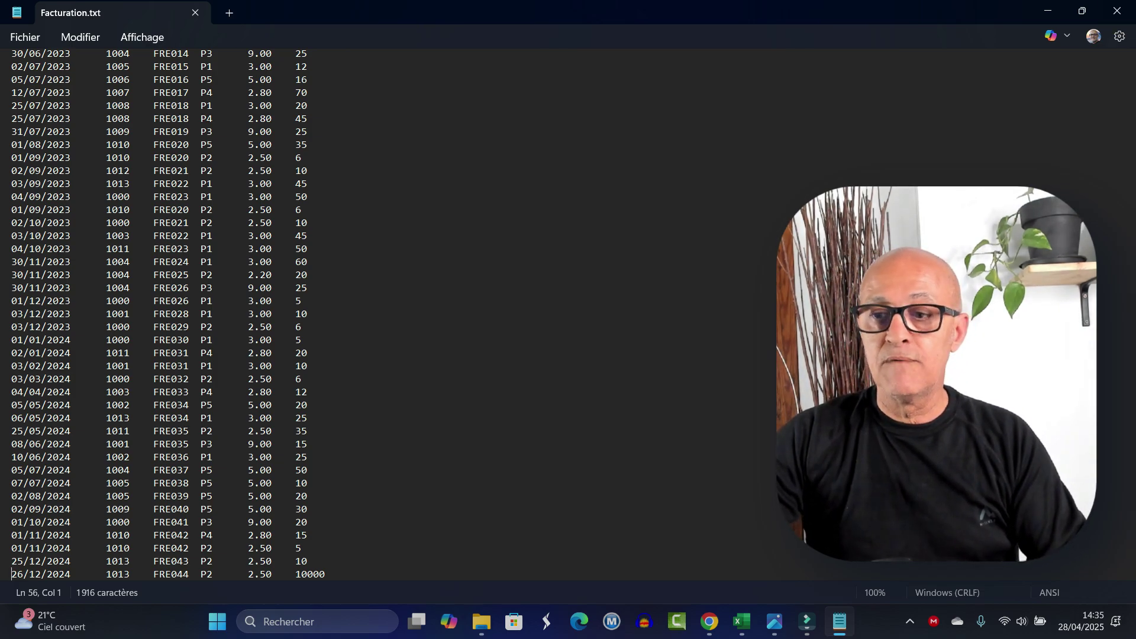
pyautogui.click(1117, 10)
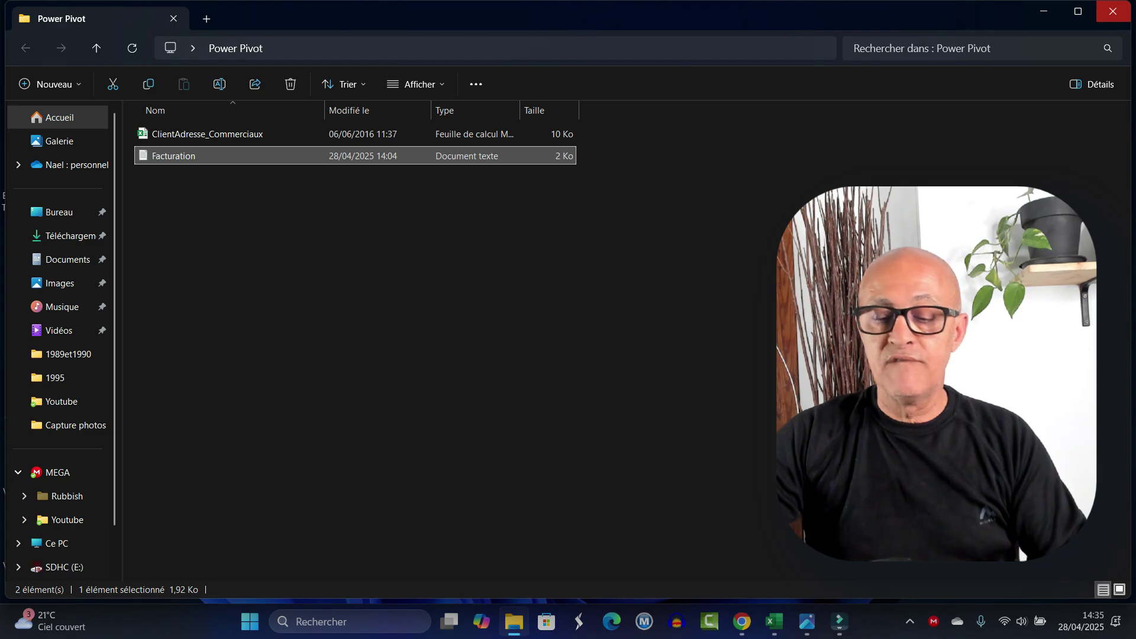
# Bring up the Power Pivot for Excel window from the taskbar's Excel thumbnails
pyautogui.click(773, 621)
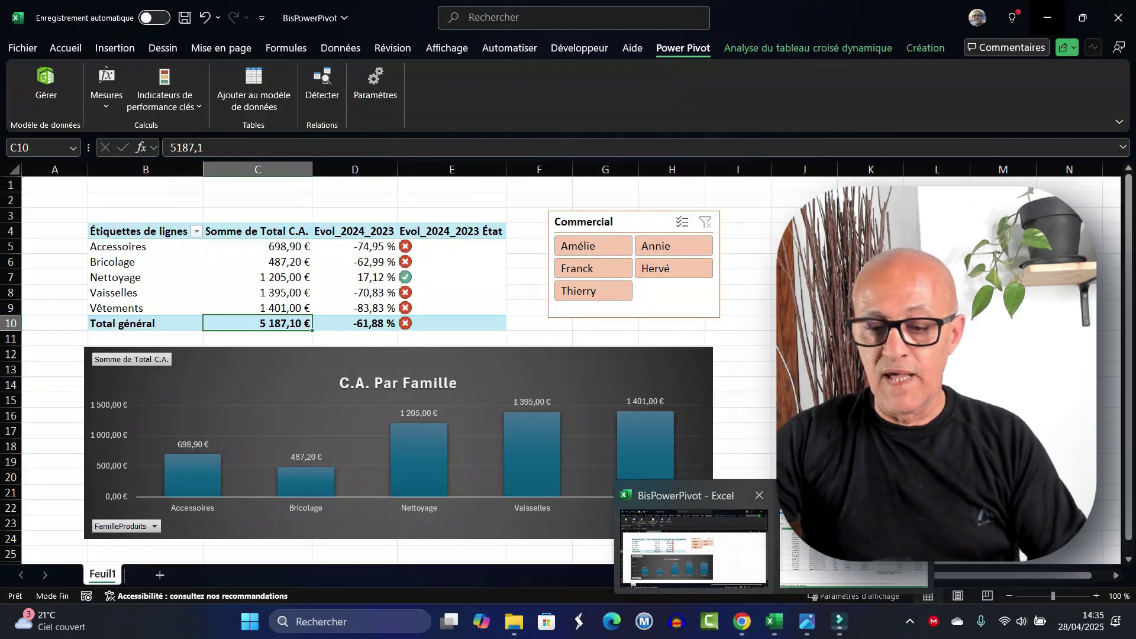
pyautogui.click(853, 550)
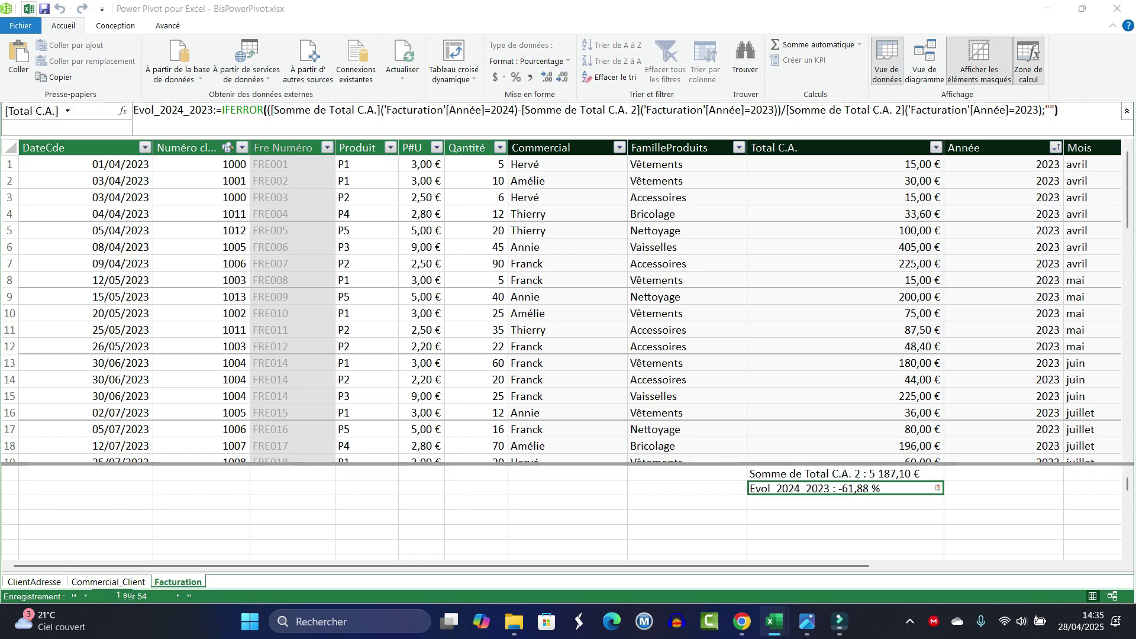
# Run Actualiser tout, dismiss the ClientAdresse refresh error, and open Connexions existantes
pyautogui.hotkey('alt', 'Tab')
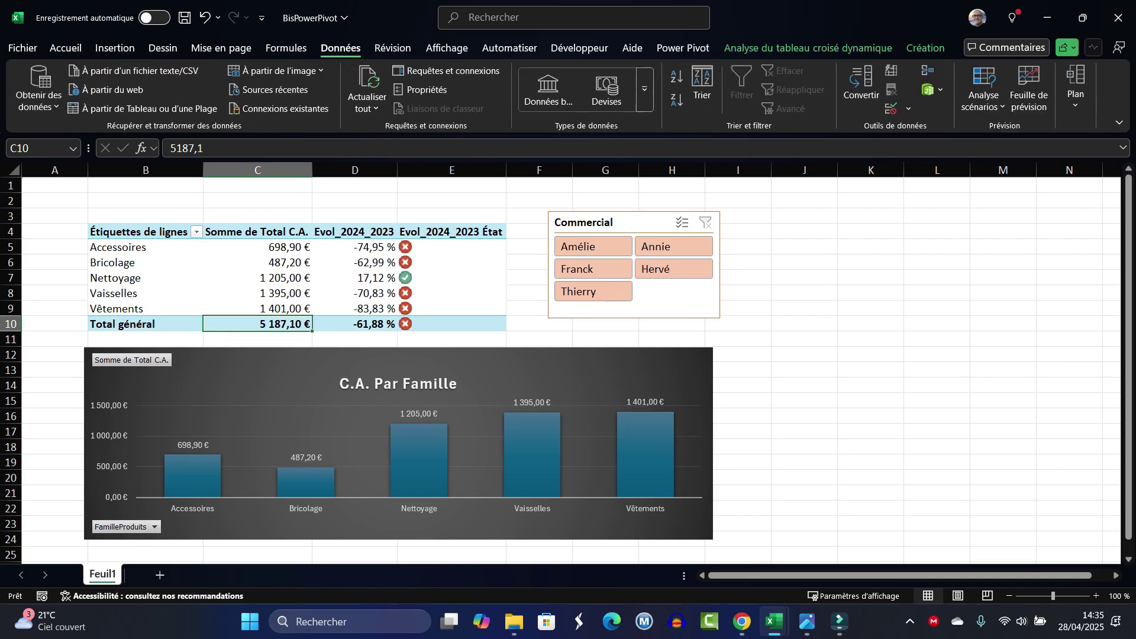
pyautogui.click(367, 107)
pyautogui.click(403, 130)
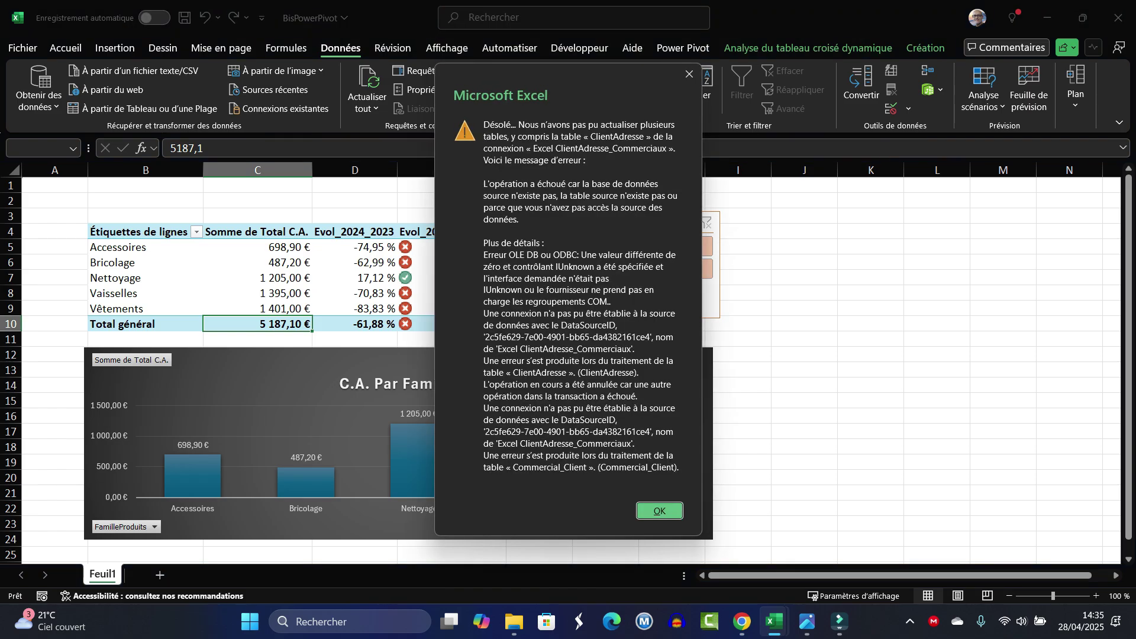
pyautogui.press('Return')
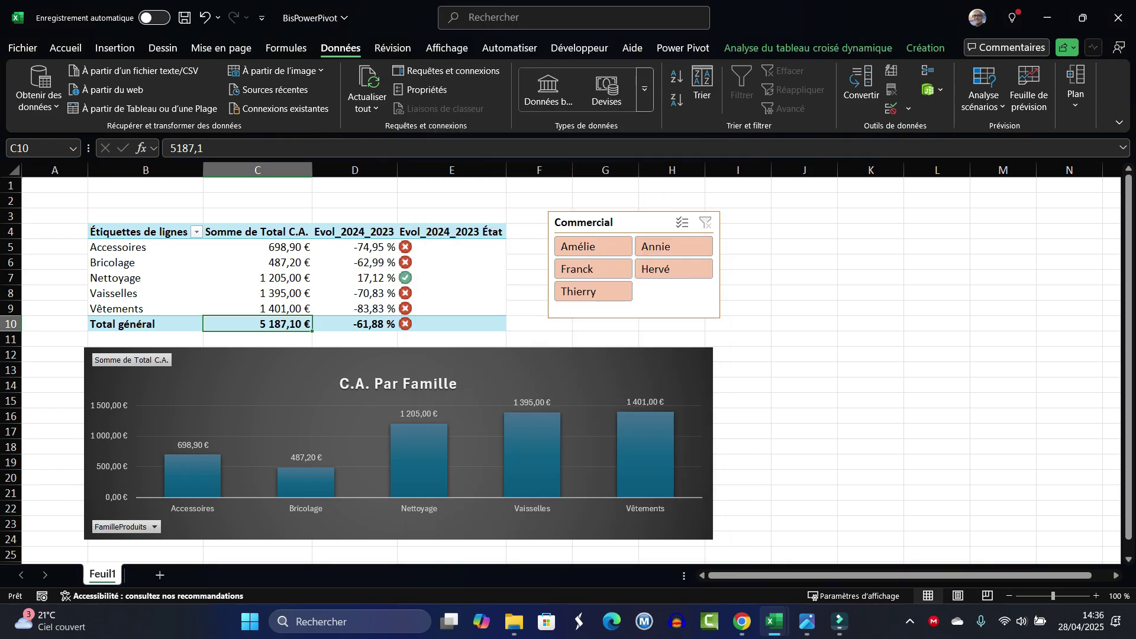
pyautogui.click(258, 278)
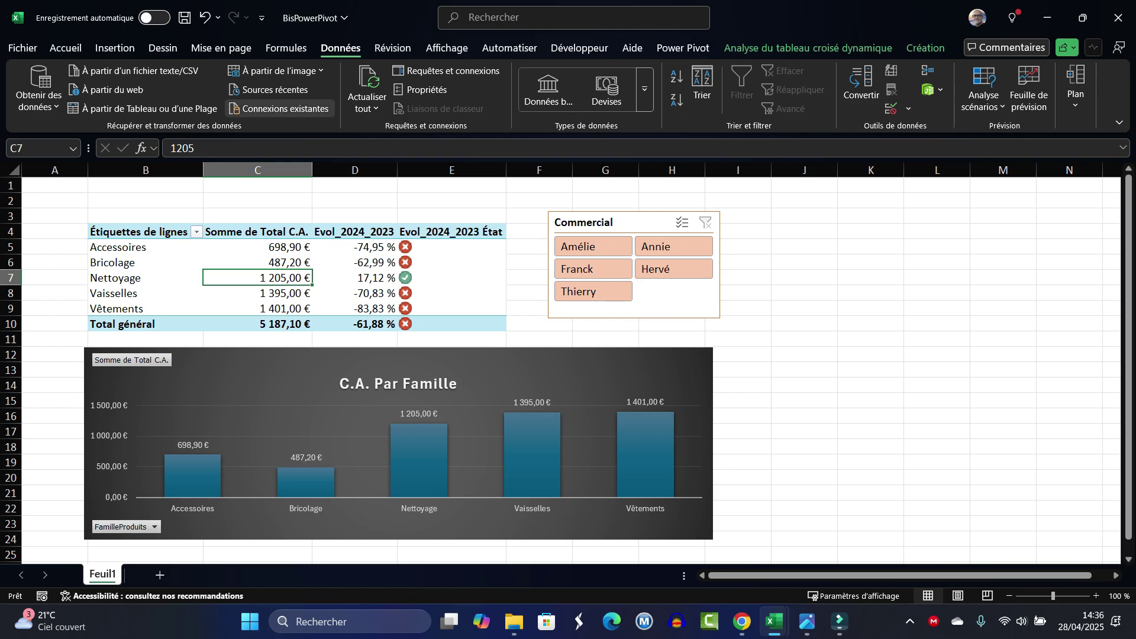
pyautogui.click(279, 108)
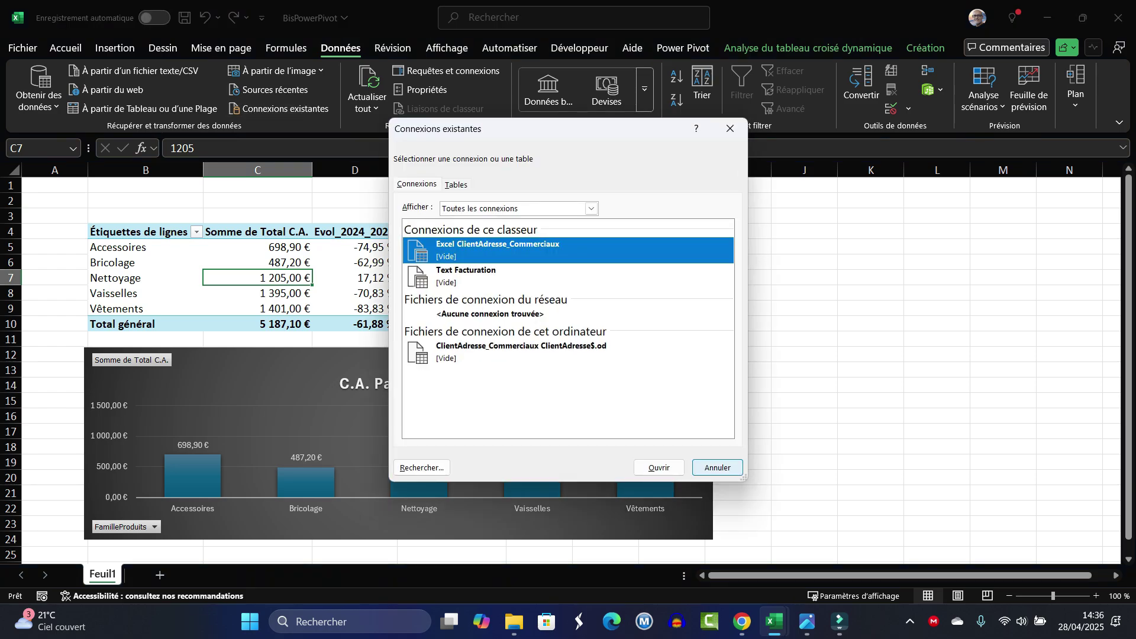
# Cancel Connexions existantes and show the Requêtes et connexions pane
pyautogui.click(717, 468)
pyautogui.click(448, 71)
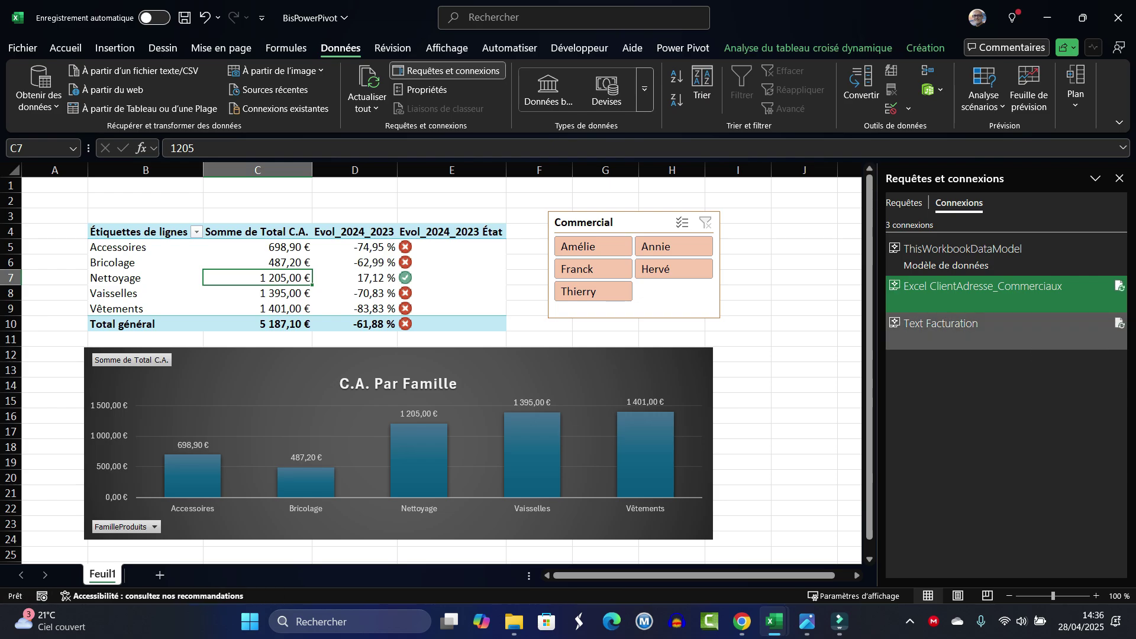
# Refresh the Text Facturation connection and verify Accessoires at 25 698,90 € and total 30 187,10 €
pyautogui.click(1032, 335)
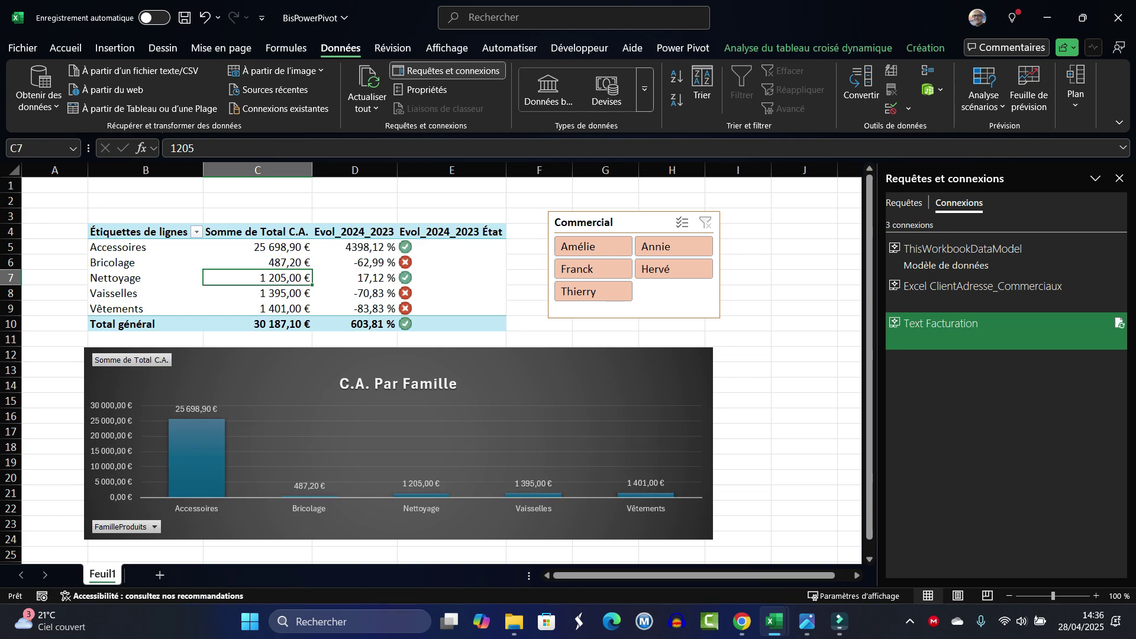
pyautogui.click(257, 324)
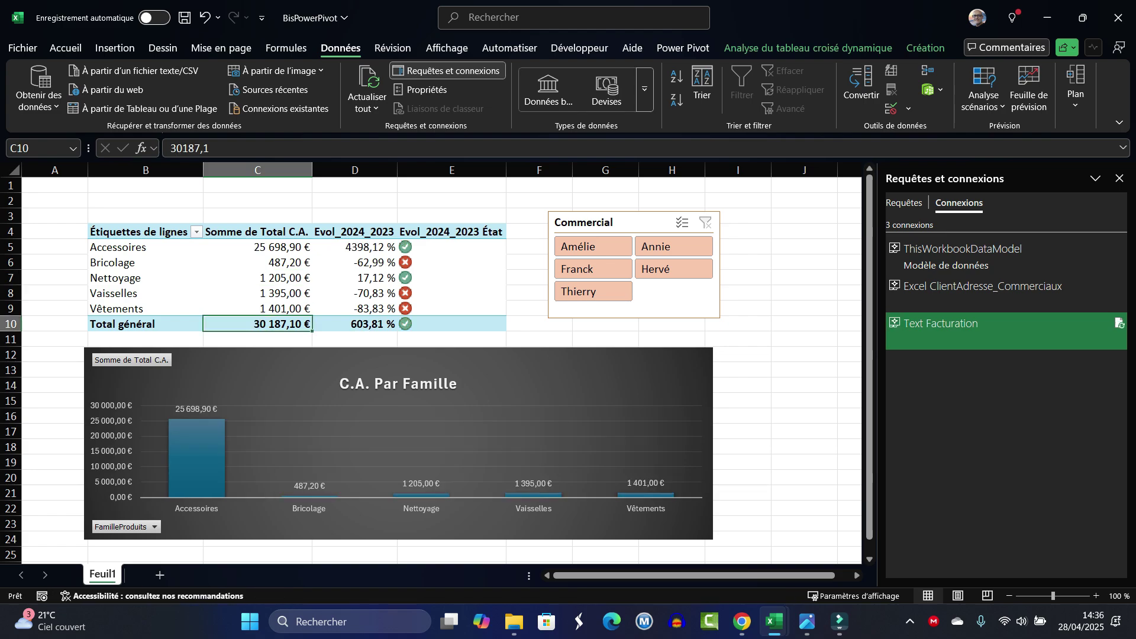